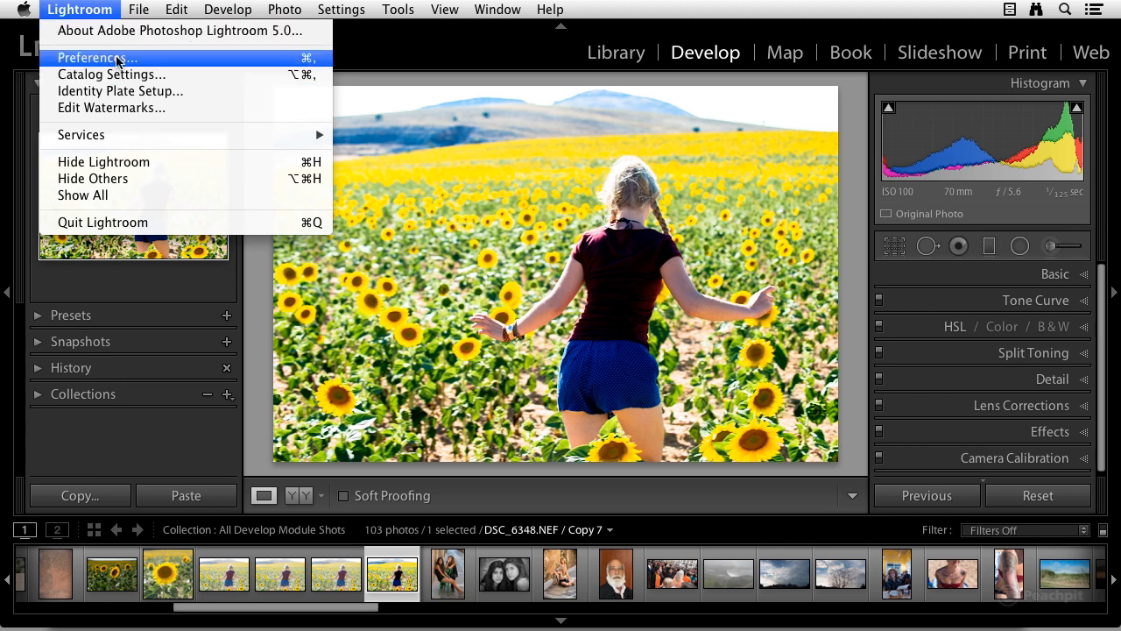
- Review the External Editing preferences and close them
click(116, 58)
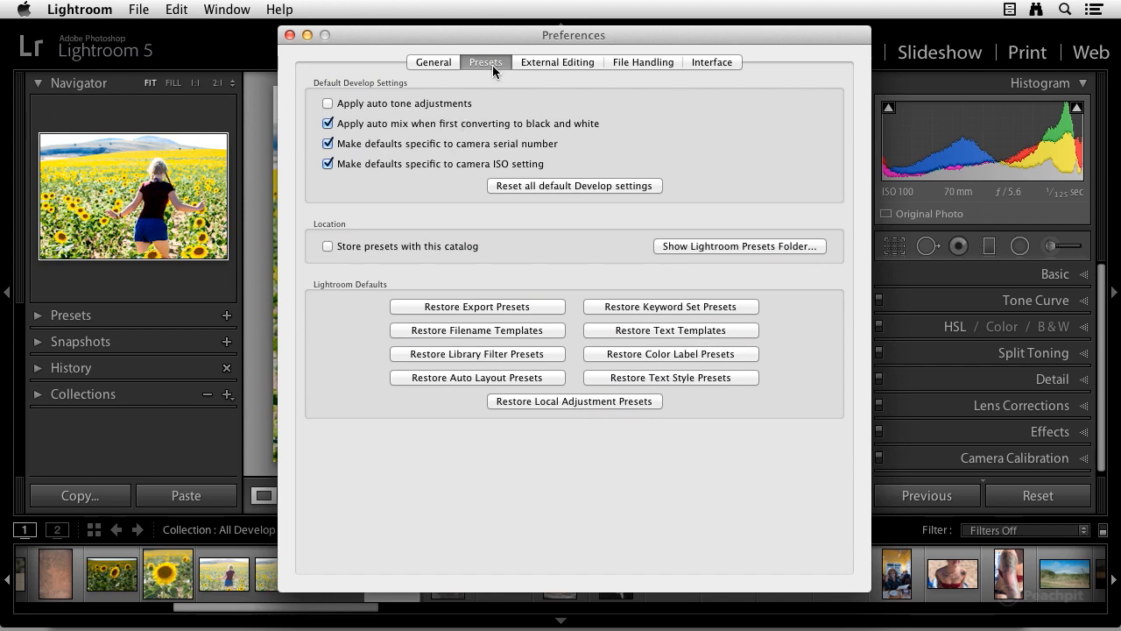
click(559, 60)
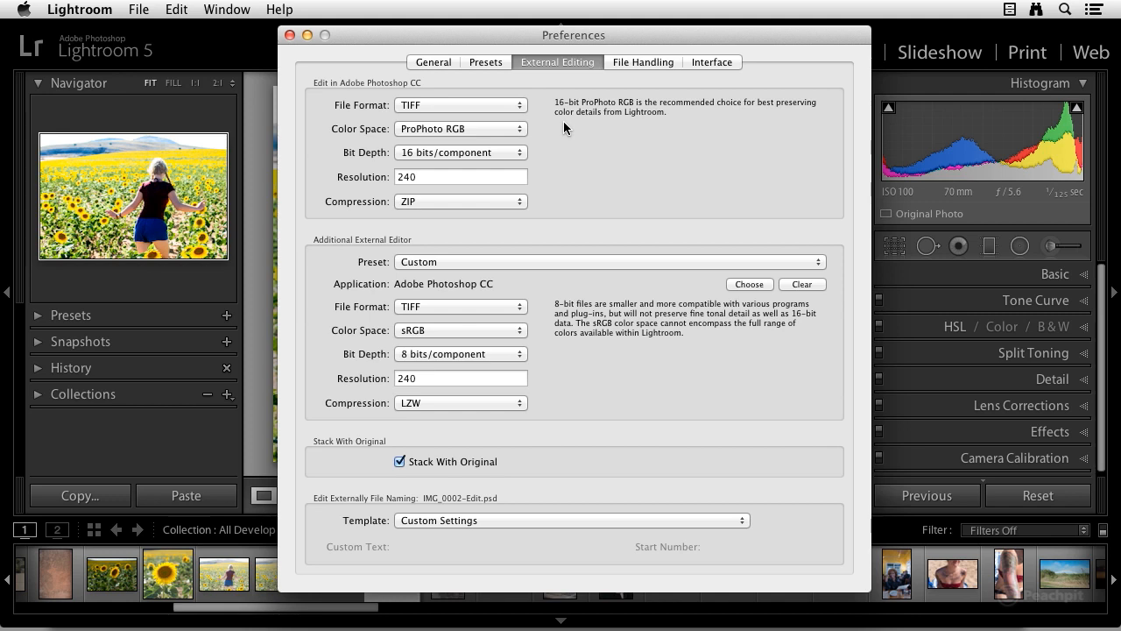
click(291, 36)
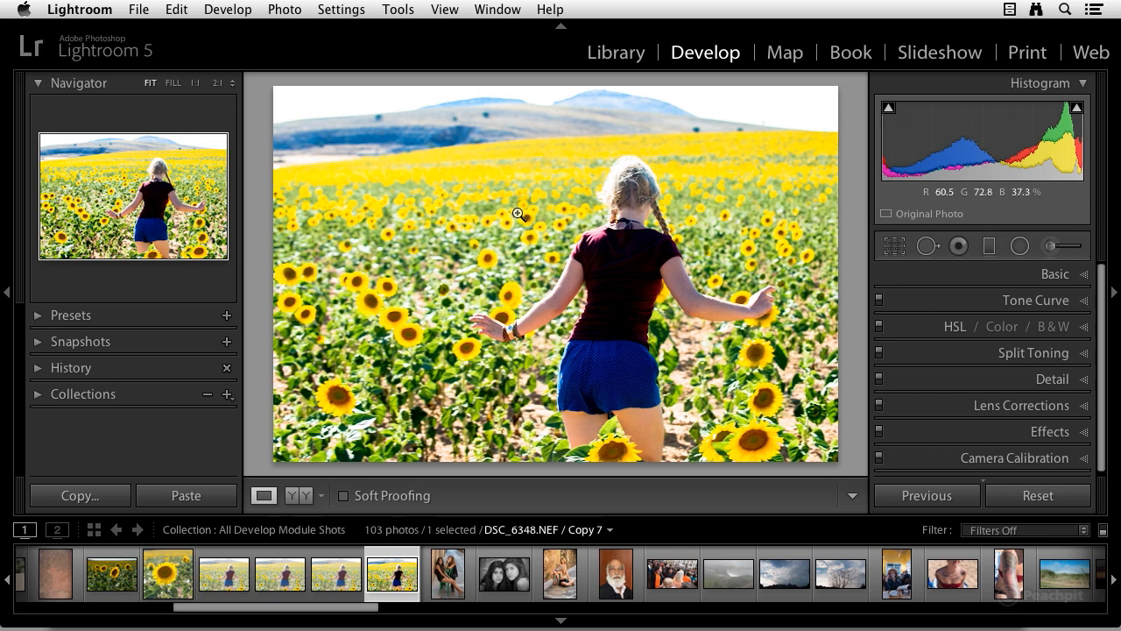
- View the external editors offered for the sunflower field photo and dismiss the list
right_click(516, 213)
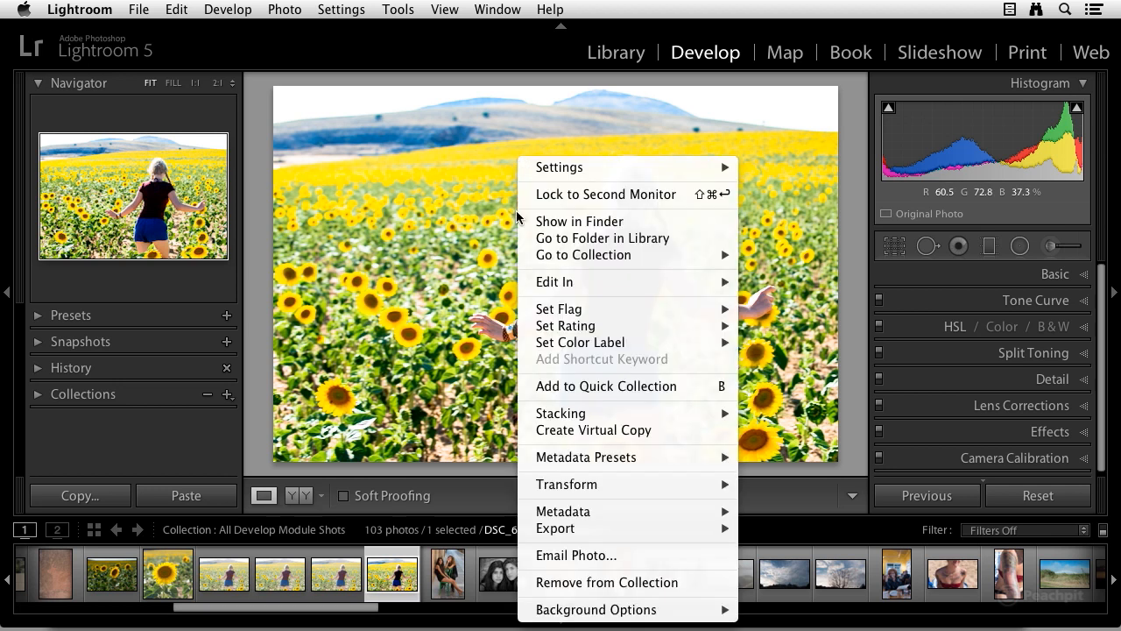
mouse_move(624, 282)
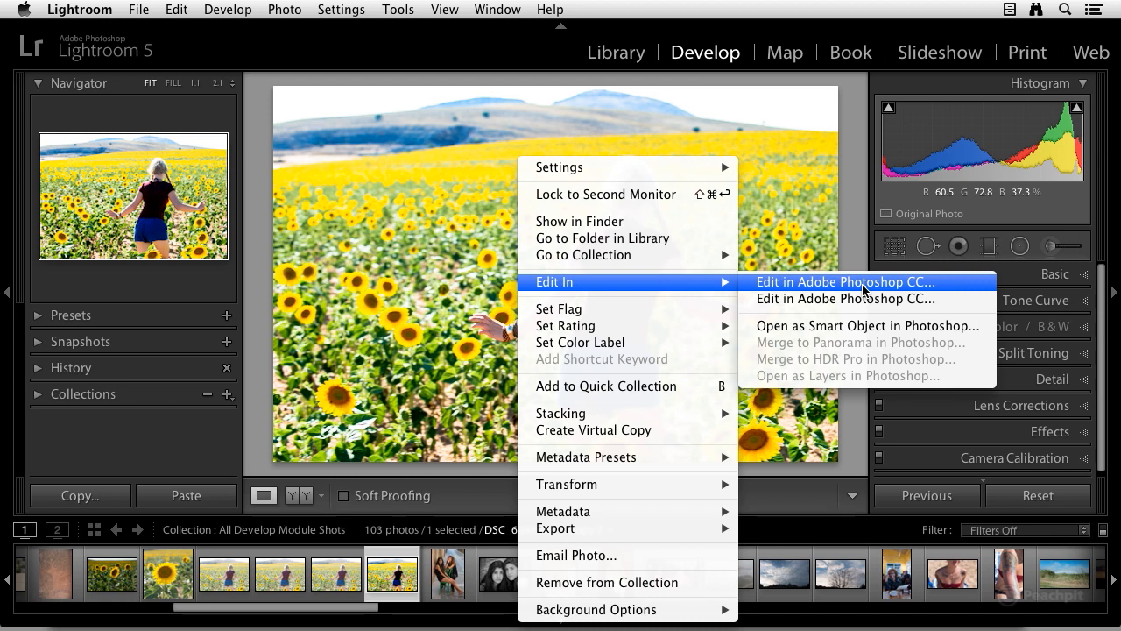
click(313, 102)
- In the External Editing preferences, choose TIFF with ZIP compression for editing in Adobe Photoshop CC
click(96, 9)
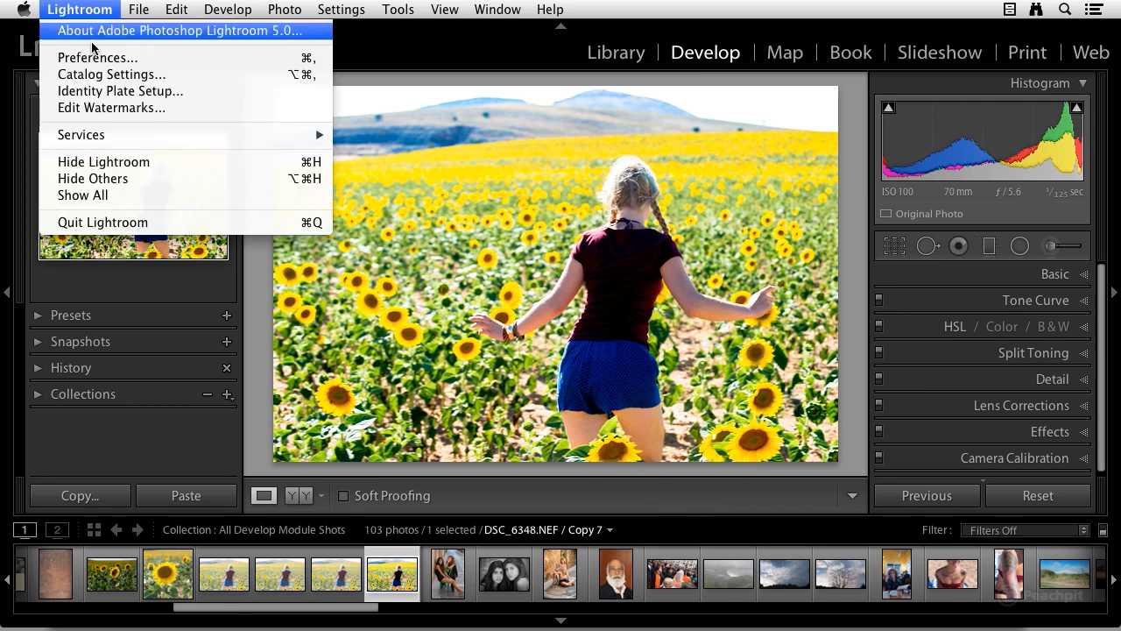
click(98, 54)
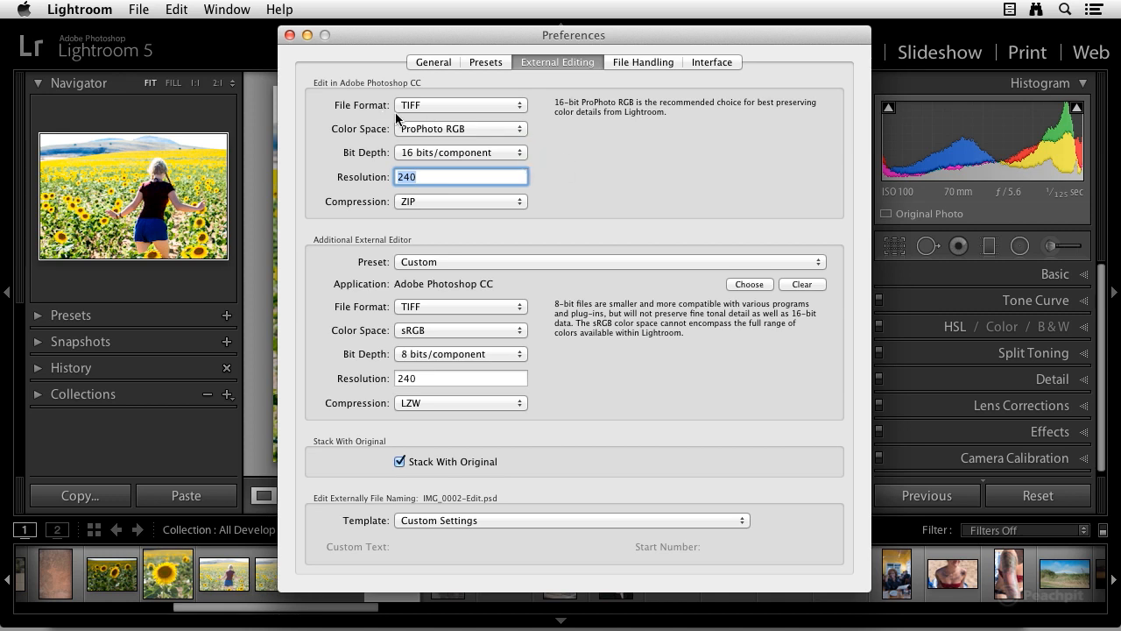
click(496, 108)
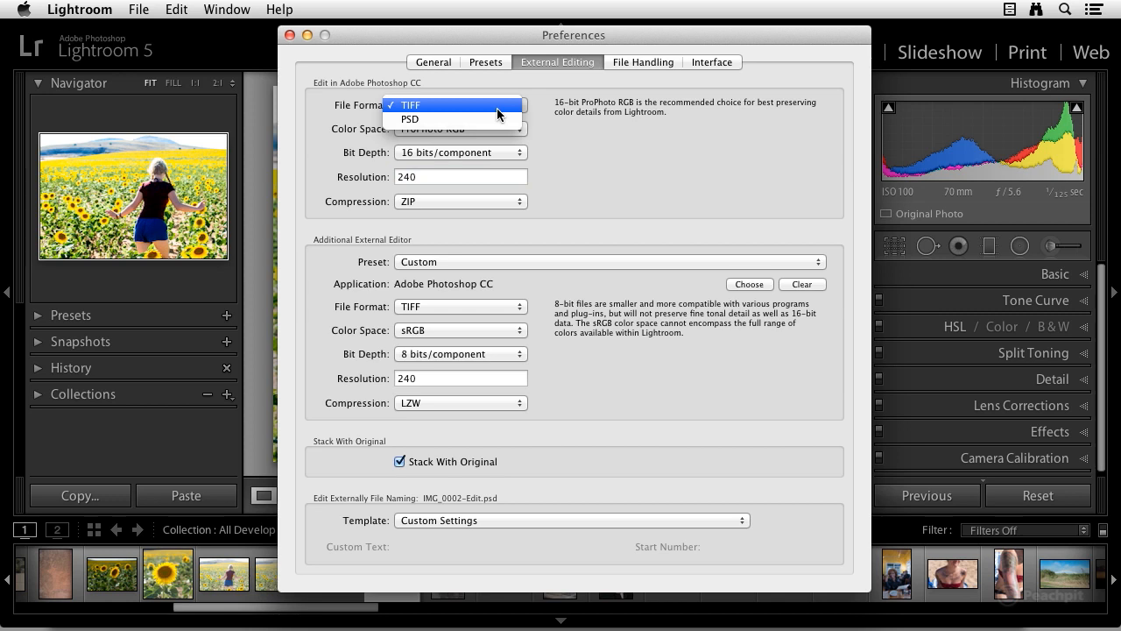
click(496, 107)
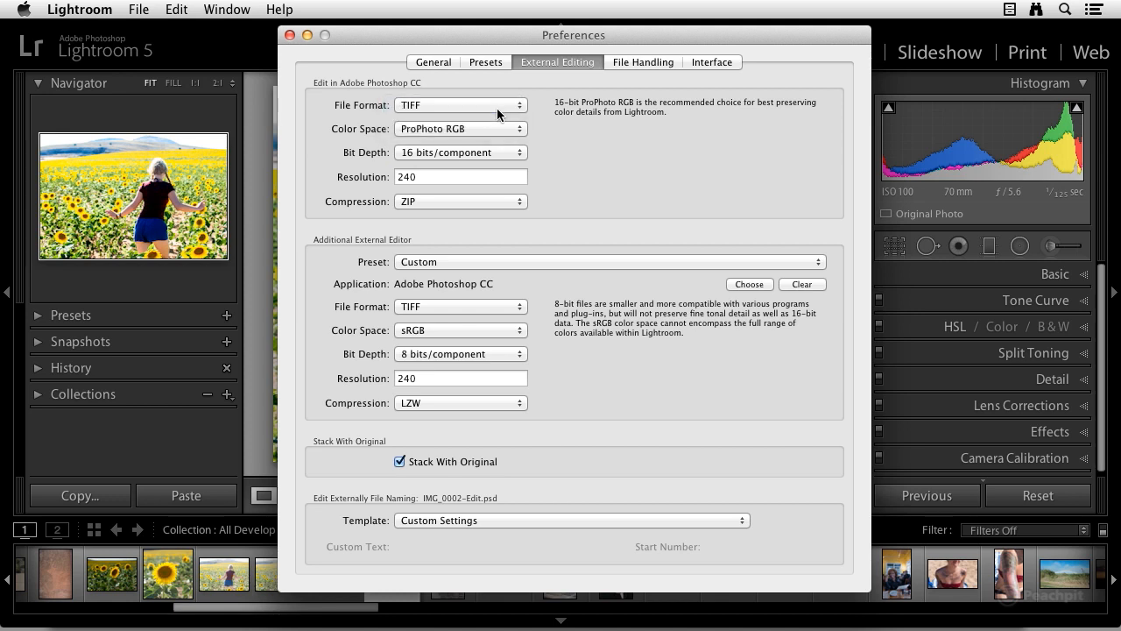
click(431, 203)
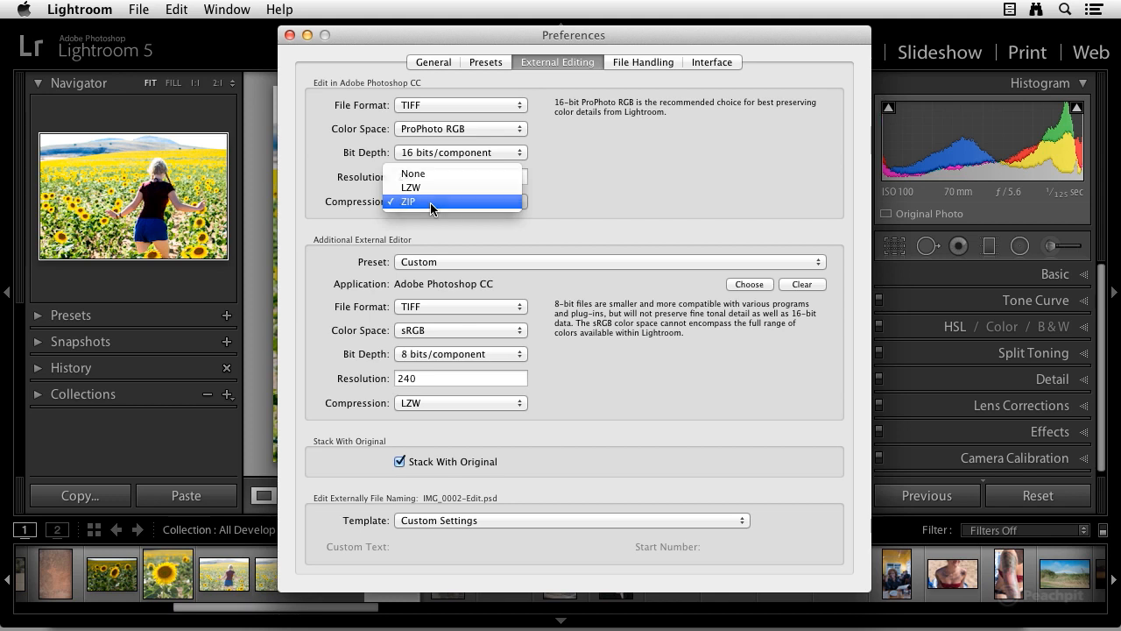
click(431, 203)
- Try PSD as the Adobe Photoshop CC file format and switch it back to TIFF
click(462, 104)
click(459, 119)
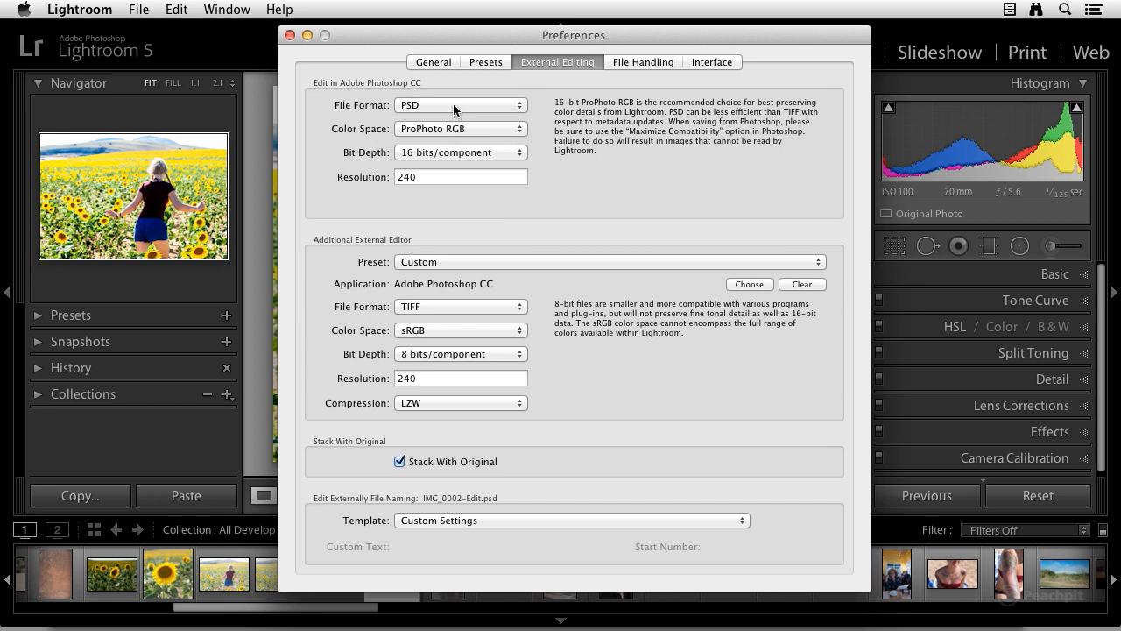
click(456, 105)
click(455, 92)
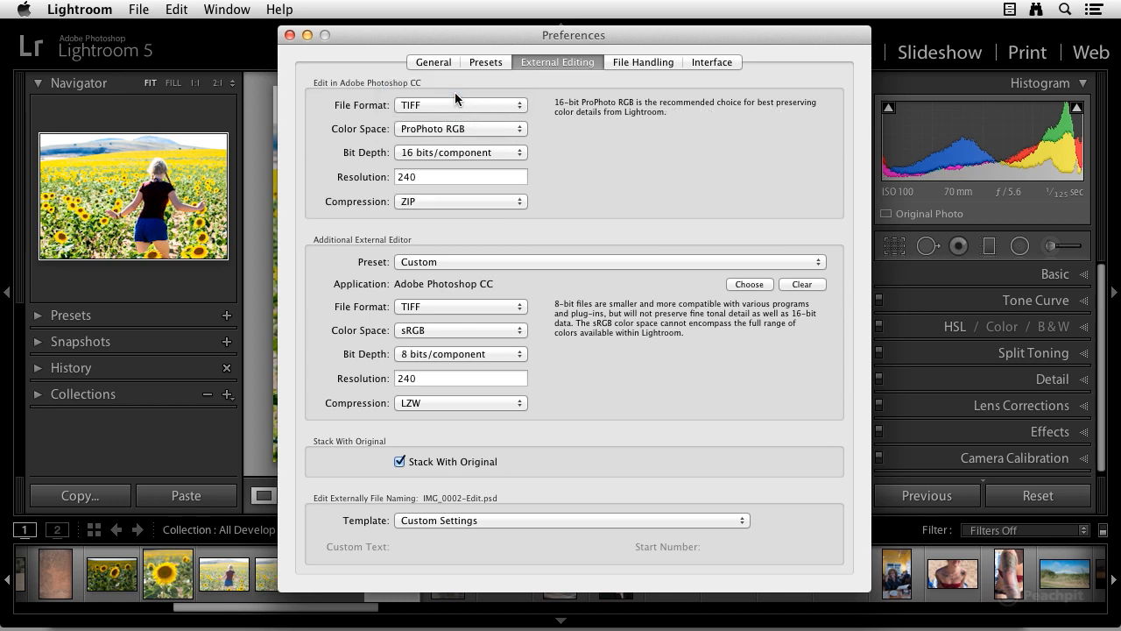
- Choose ProPhoto RGB as the color space for editing in Adobe Photoshop CC
click(482, 135)
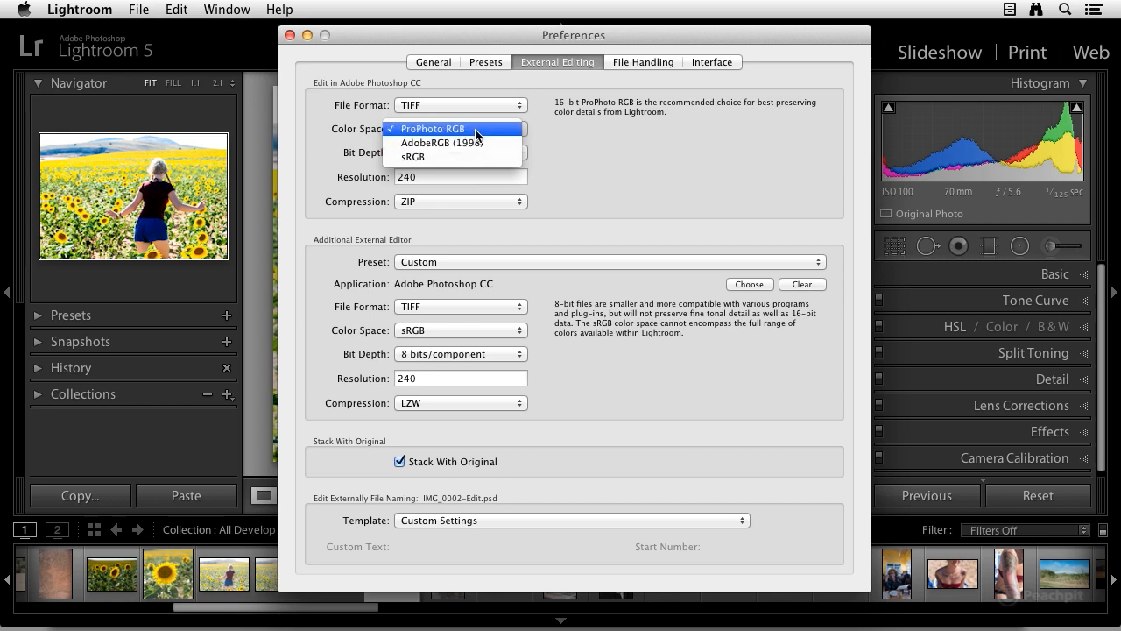
click(475, 129)
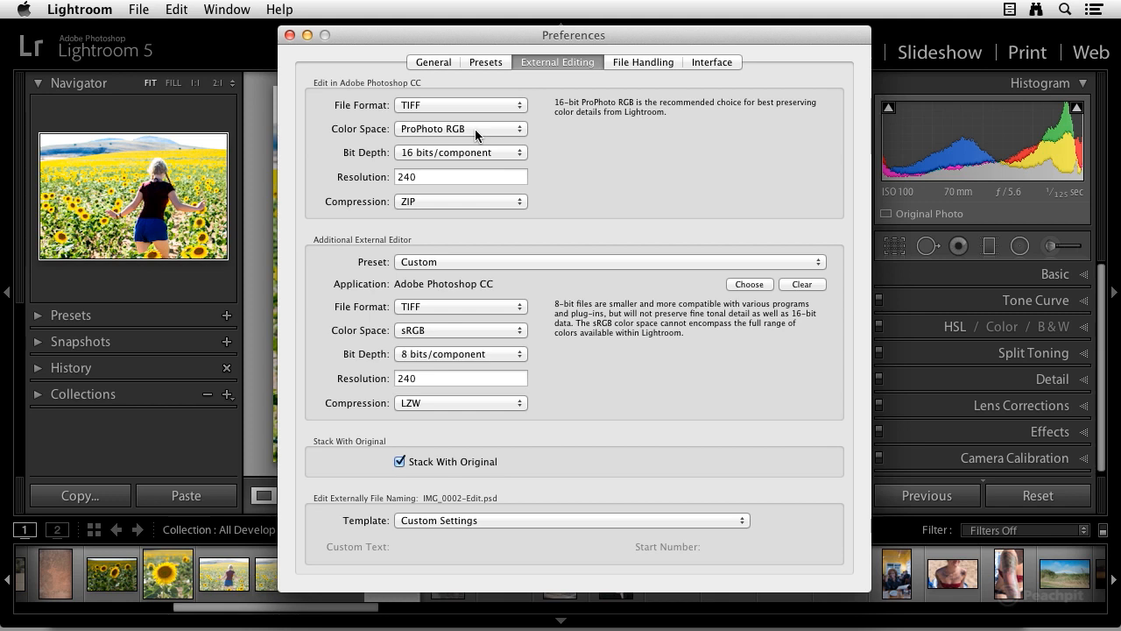
click(475, 129)
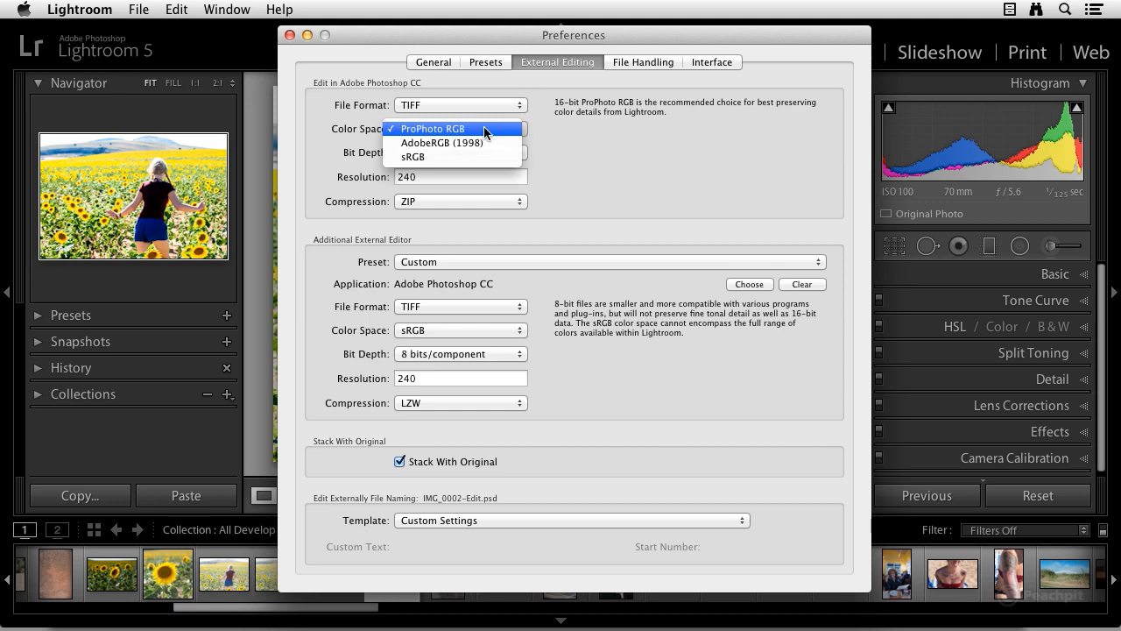
click(484, 128)
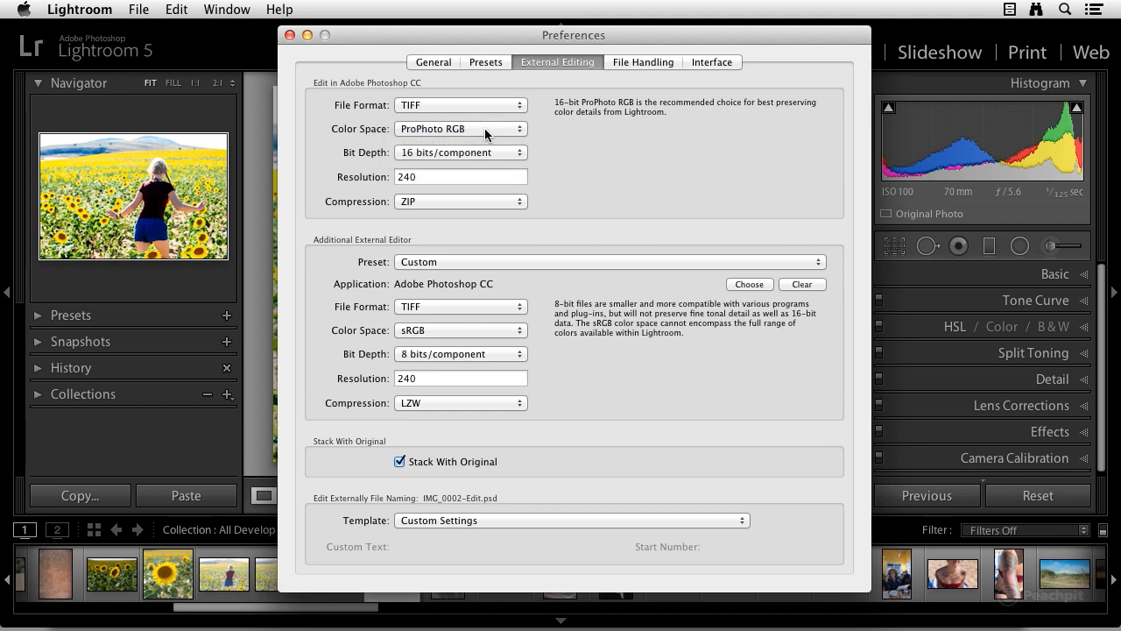
click(485, 128)
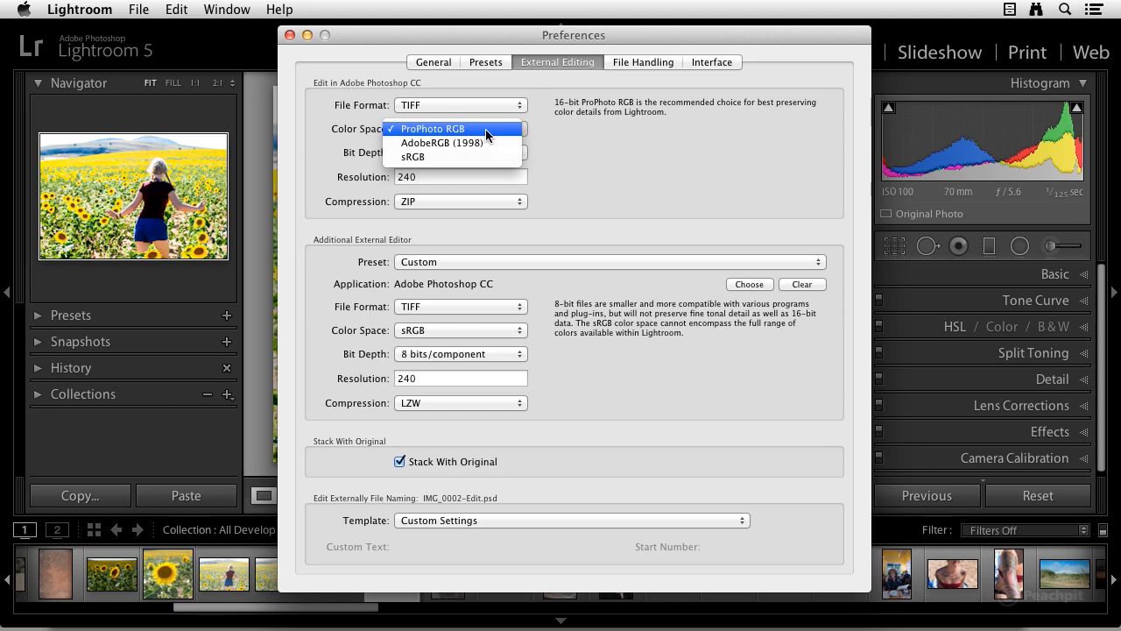
click(486, 129)
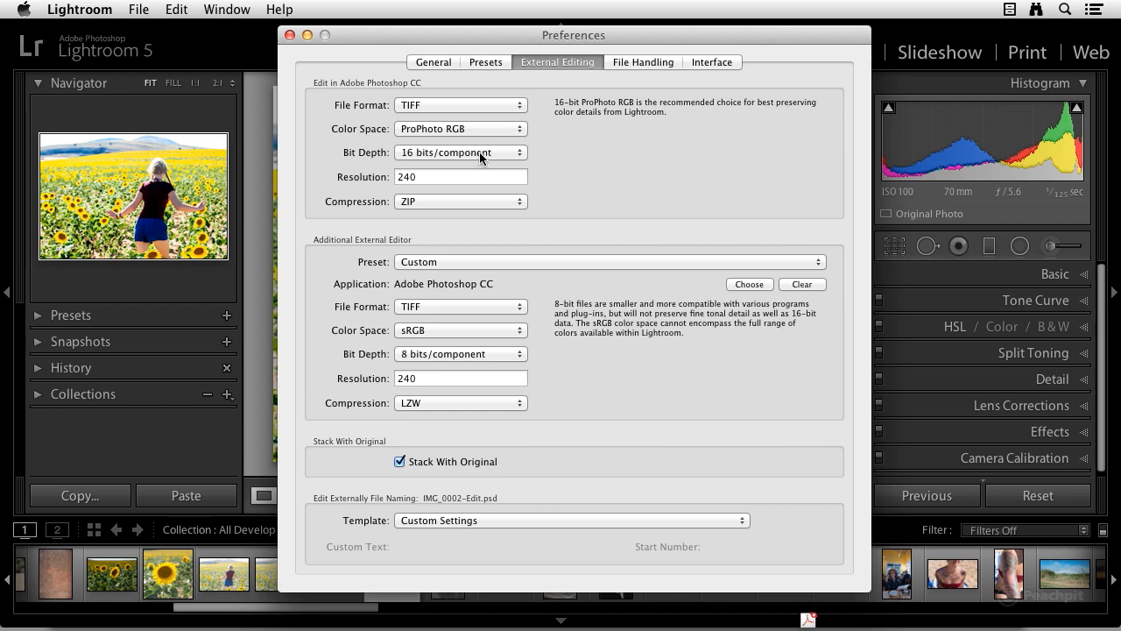
- Choose a bit depth of 16 bits/component and ZIP compression for editing in Adobe Photoshop CC
click(480, 151)
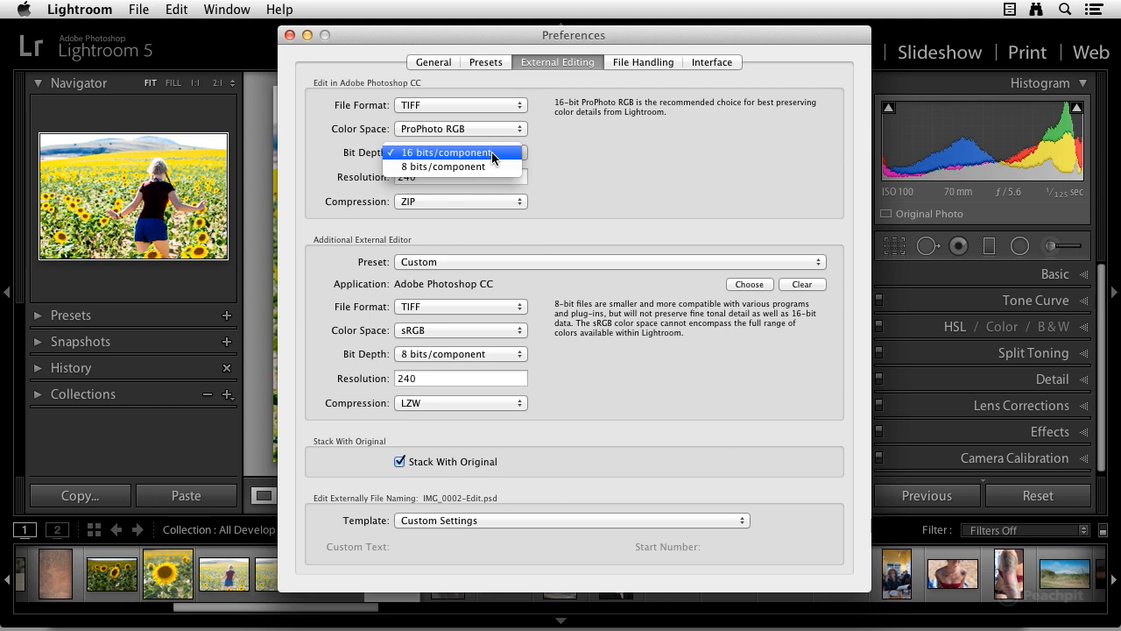
click(492, 153)
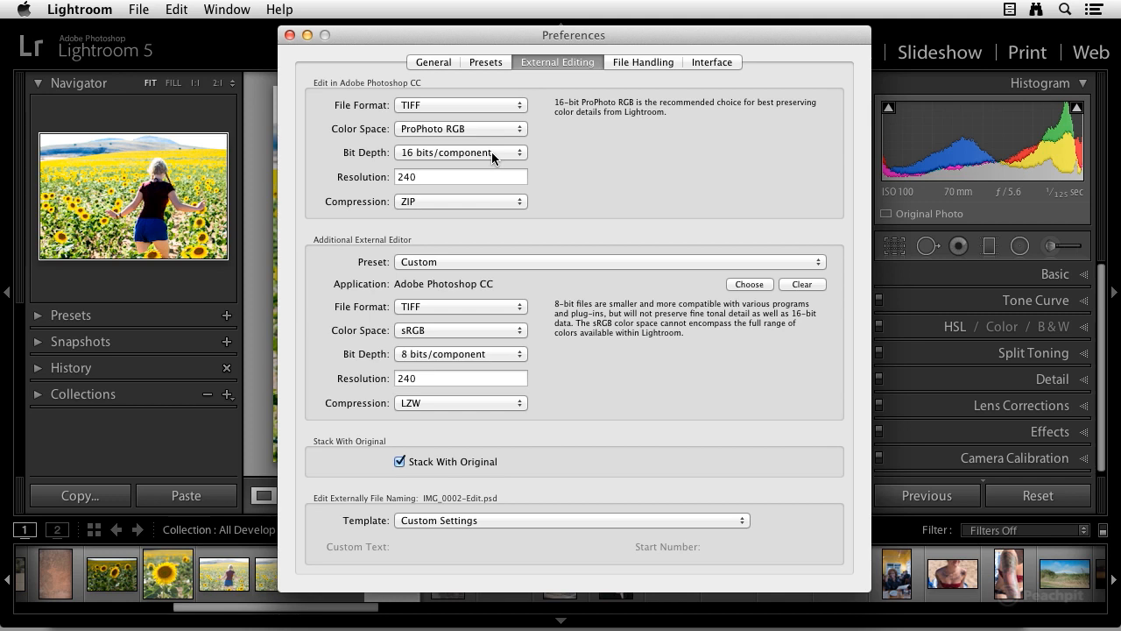
click(452, 200)
click(452, 201)
- Configure the additional external editor with TIFF format, sRGB color space, 8 bits/component and LZW compression
click(462, 306)
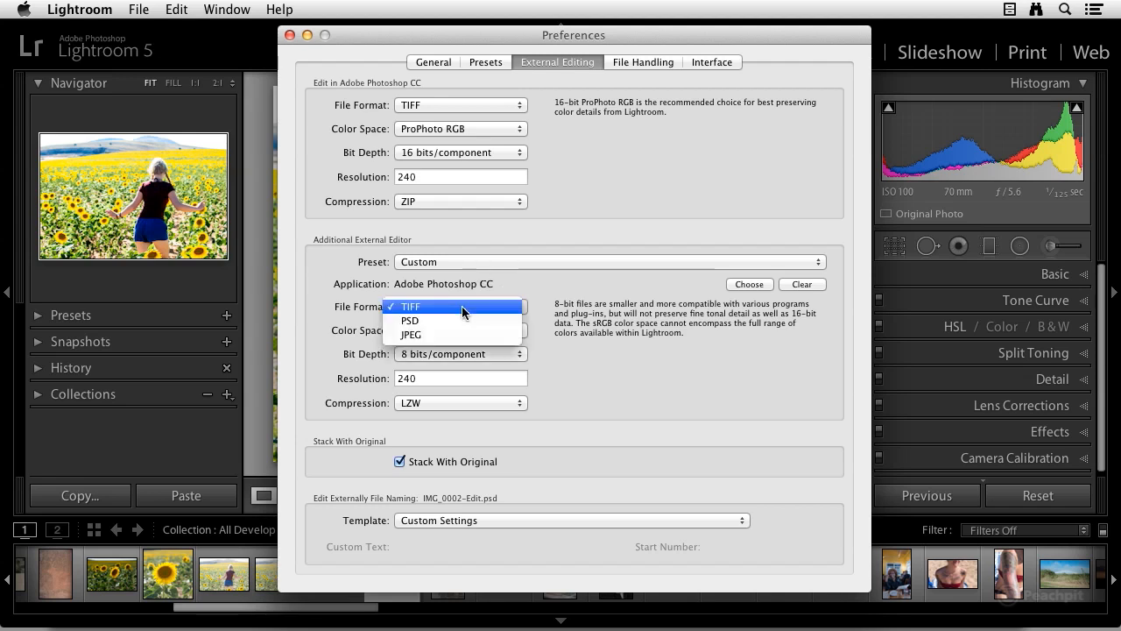
click(462, 307)
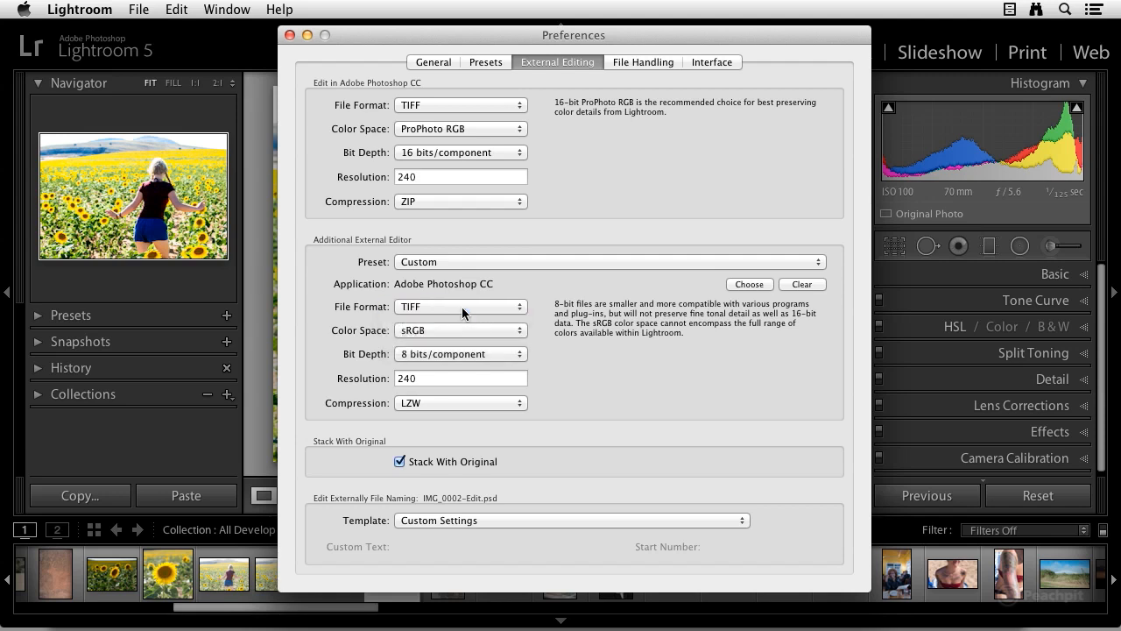
click(460, 330)
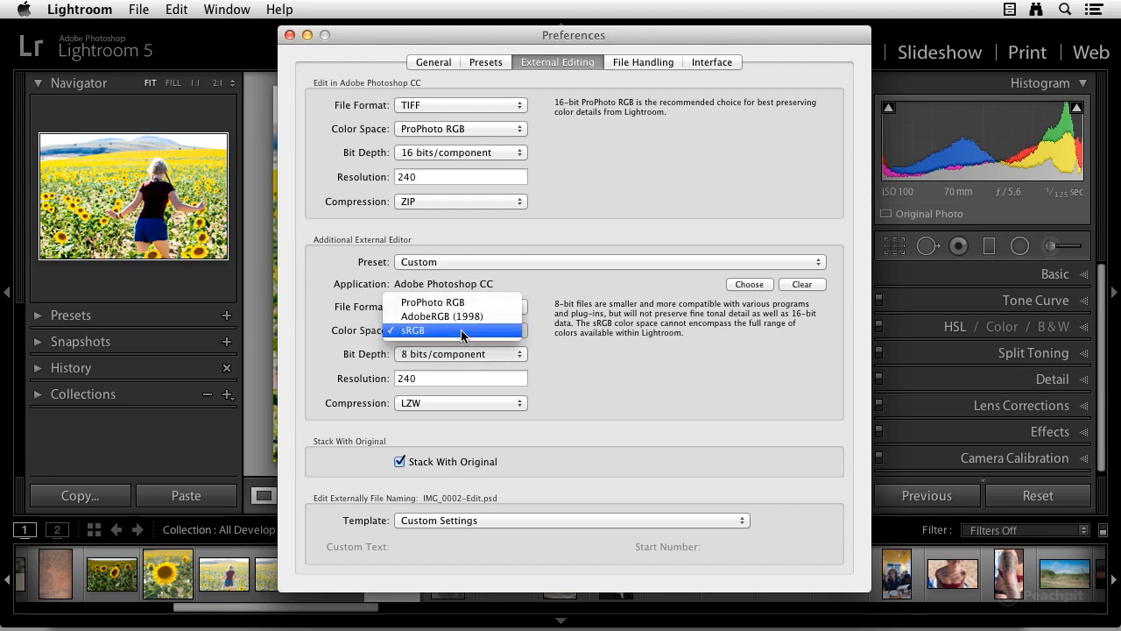
click(461, 329)
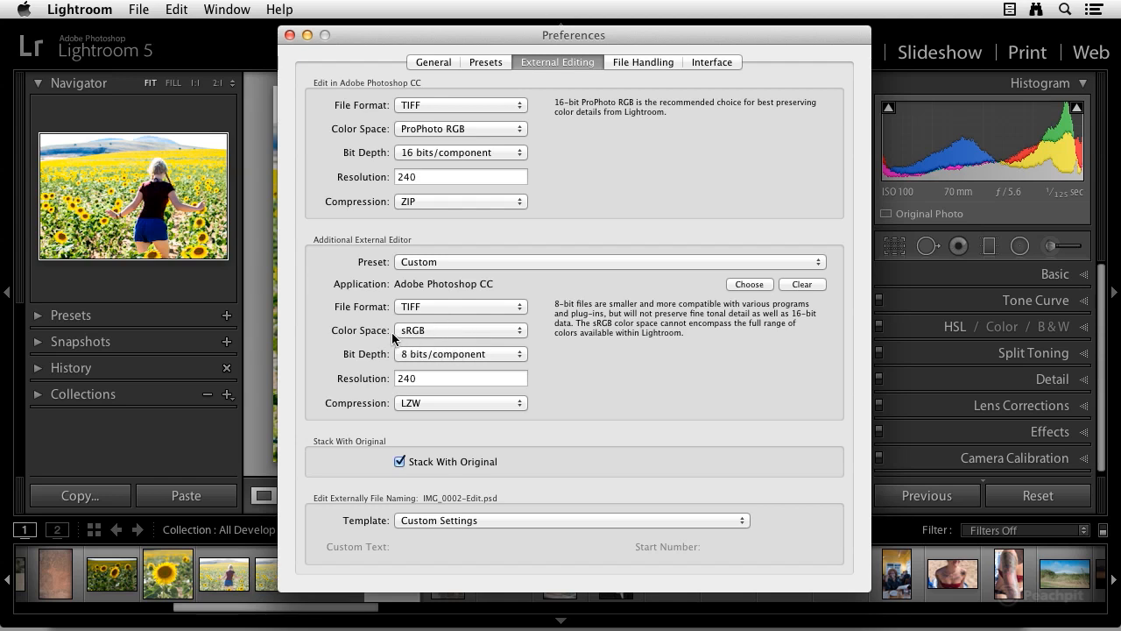
click(438, 354)
click(435, 355)
click(457, 405)
click(456, 402)
- Save the additional external editor settings as a new preset named "Photoshop CC 8-bit sRGB" and close the preferences
click(531, 261)
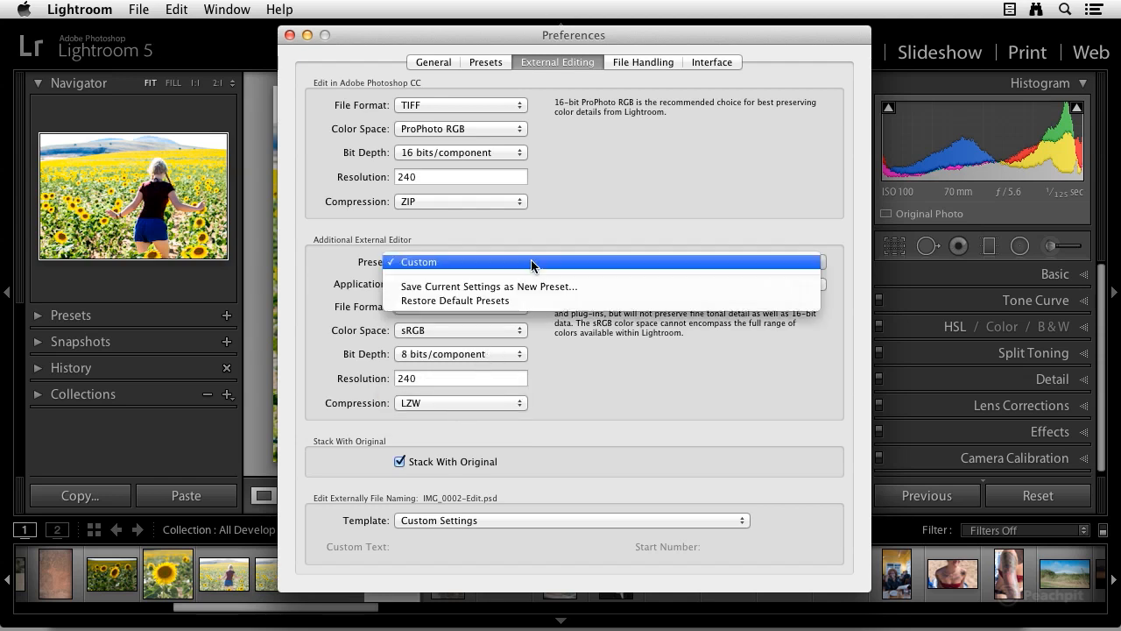
click(519, 289)
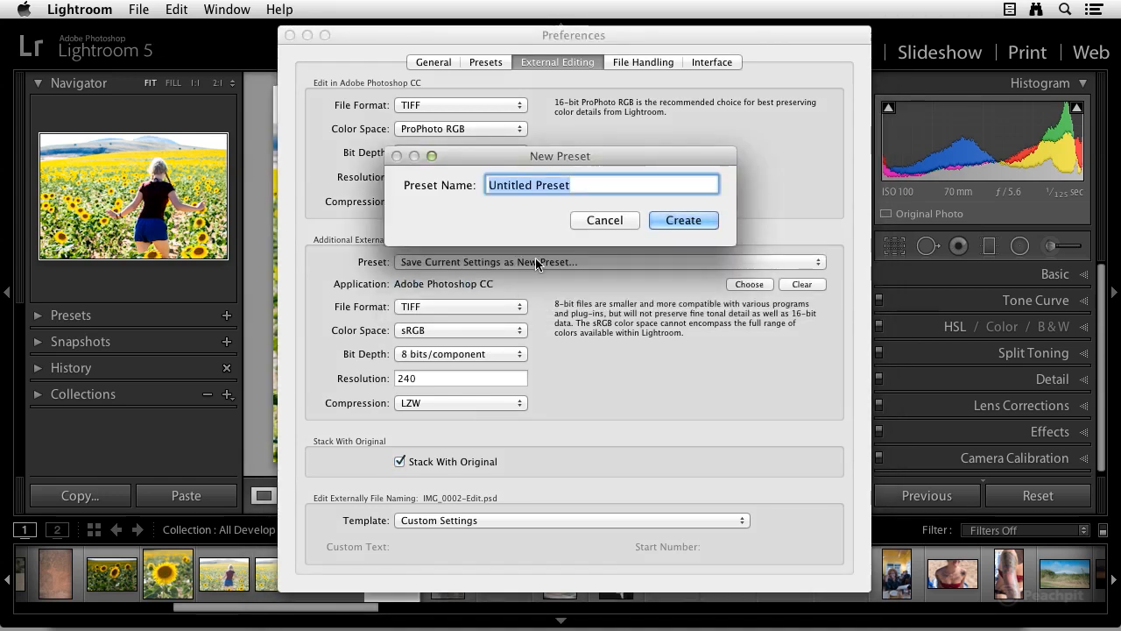
text(Ph)
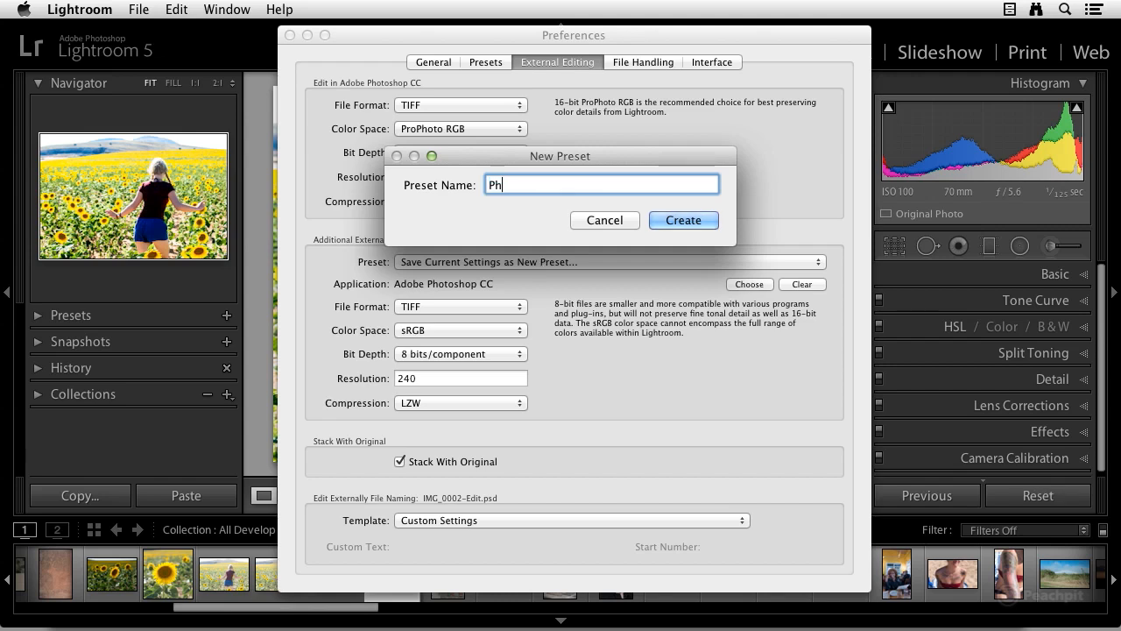
text(otoshop CC 8-bit sRG)
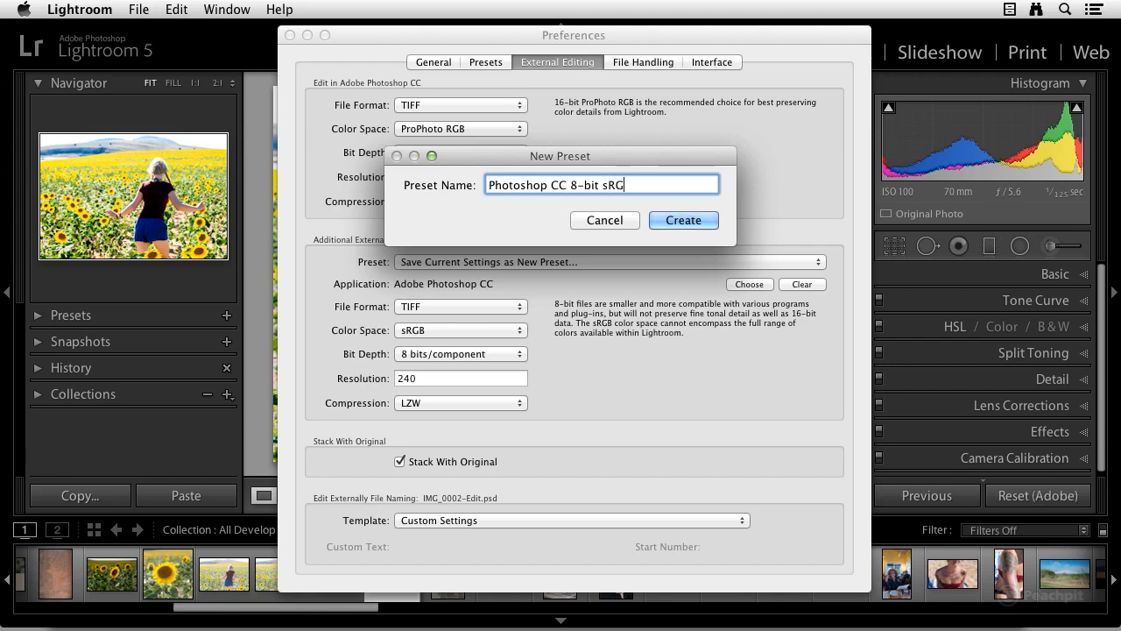
text(B)
click(701, 221)
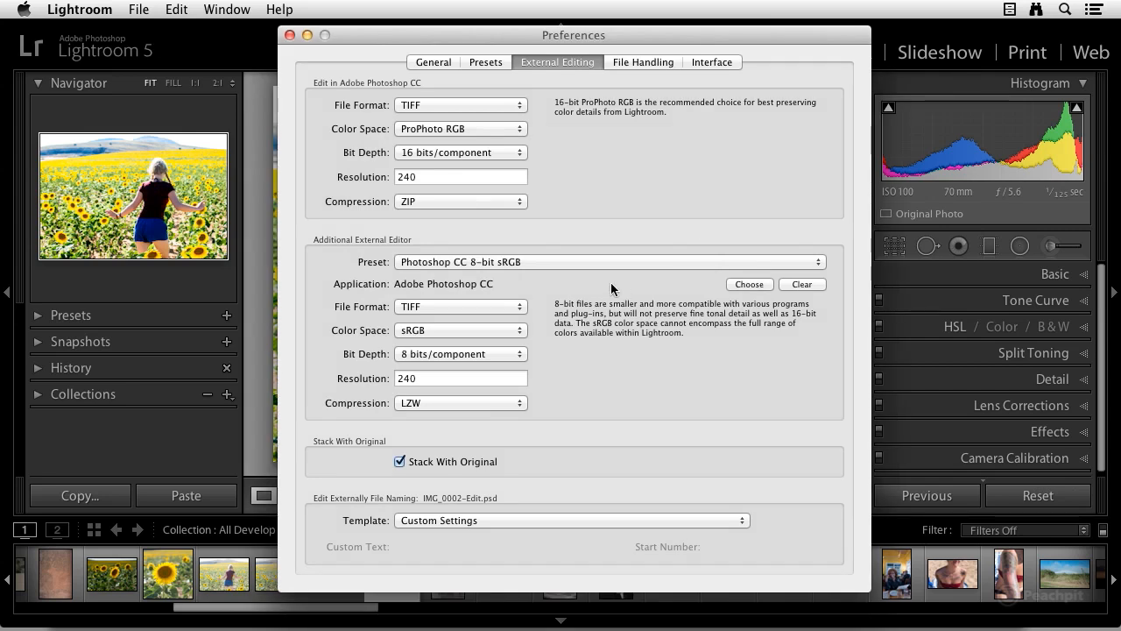
click(290, 38)
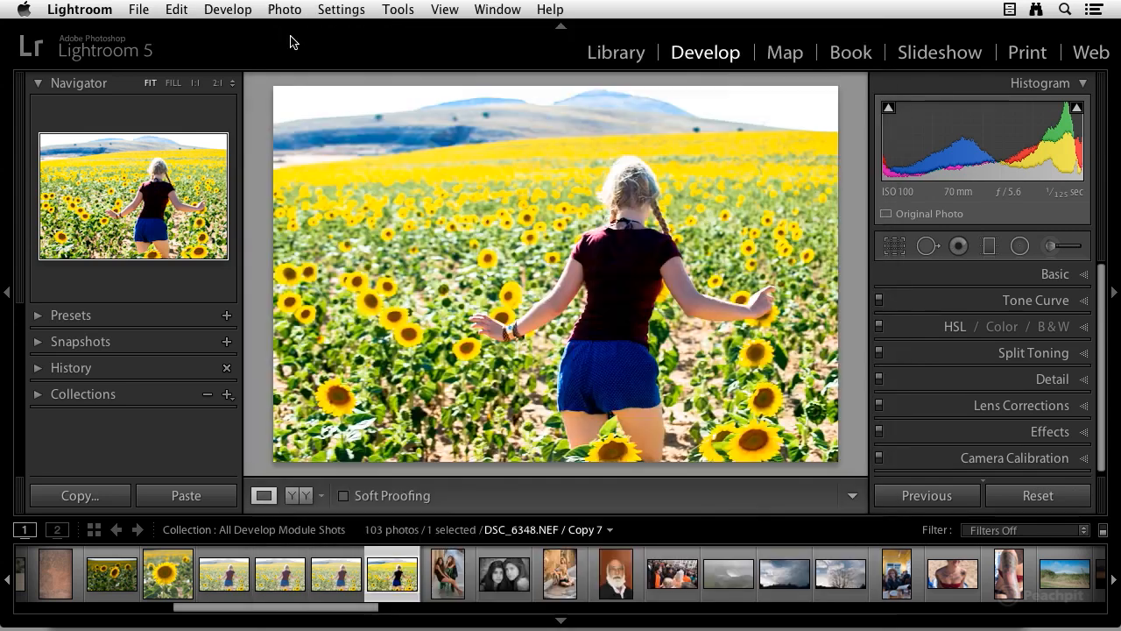
- Check the photo's Edit In options for the Photoshop CC 8-bit sRGB preset and dismiss the list
right_click(476, 227)
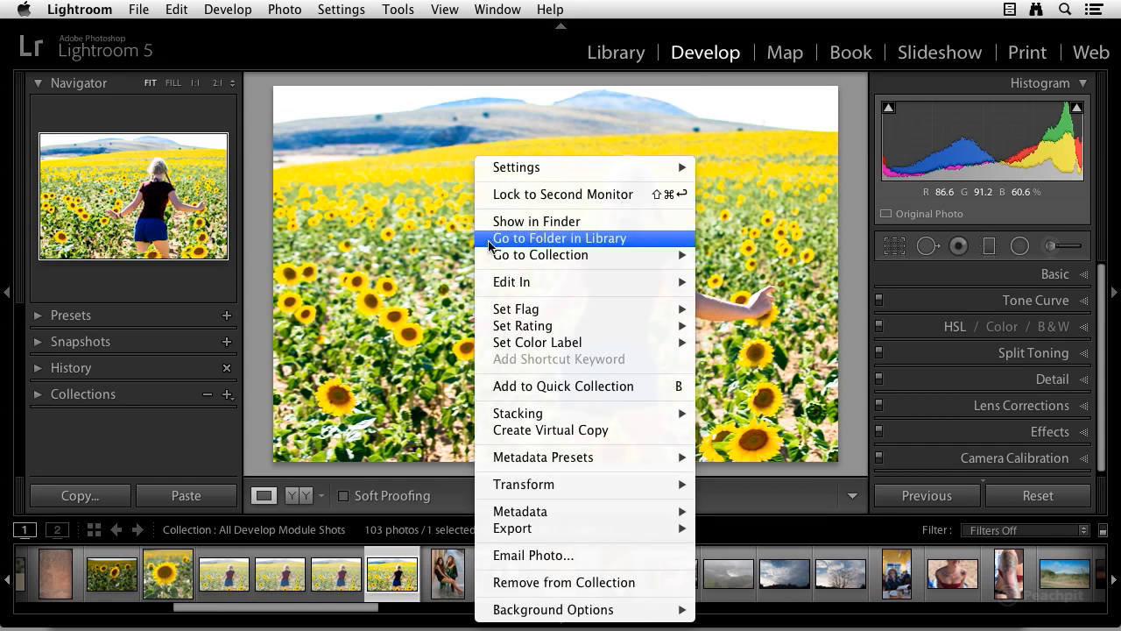
mouse_move(507, 280)
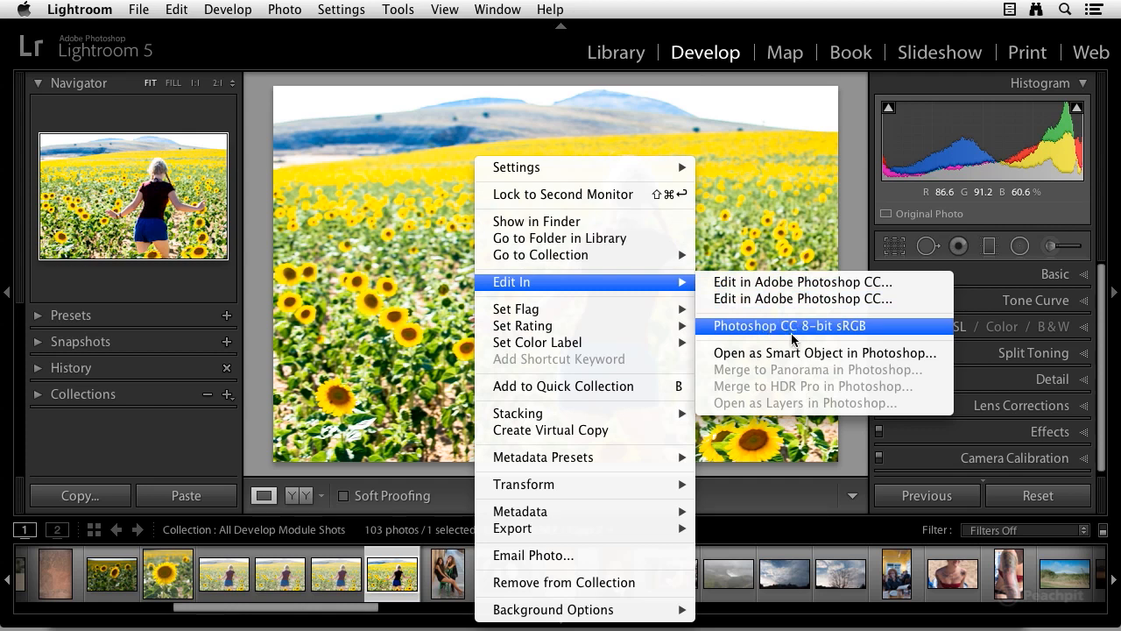
click(385, 206)
- Reopen the External Editing preferences, view the application chooser for the additional editor, and cancel it
click(107, 8)
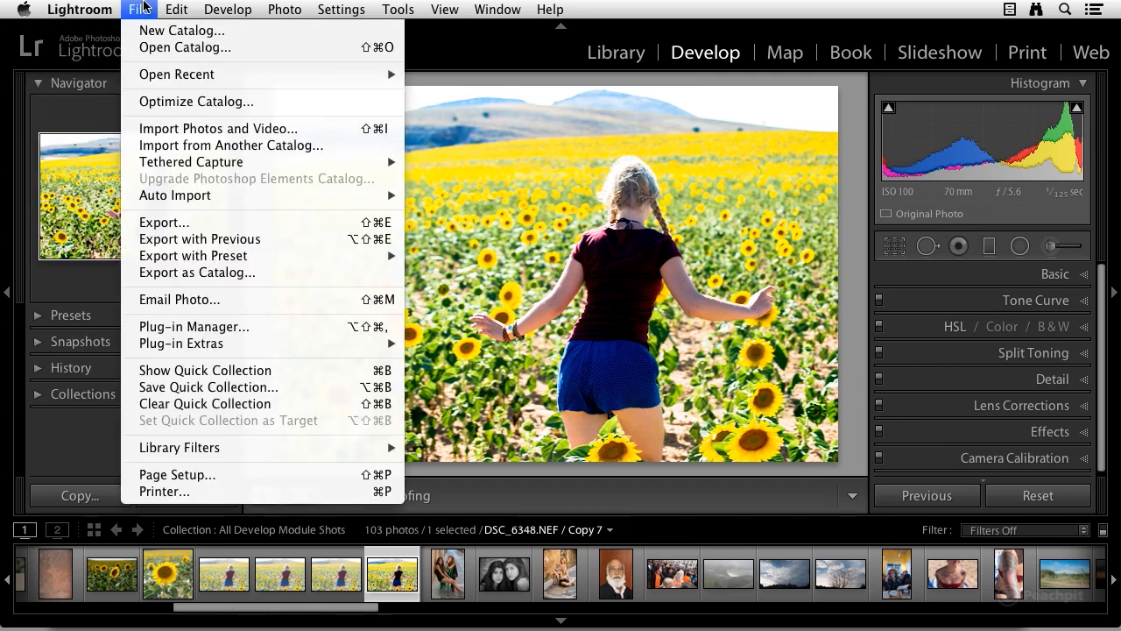
mouse_move(104, 8)
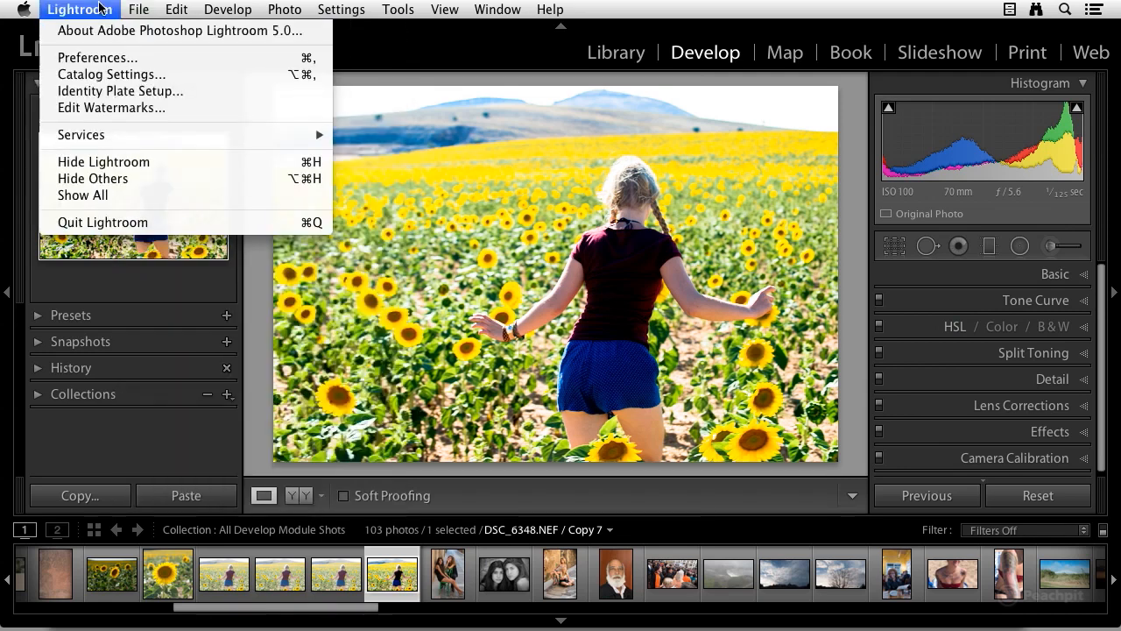
click(95, 58)
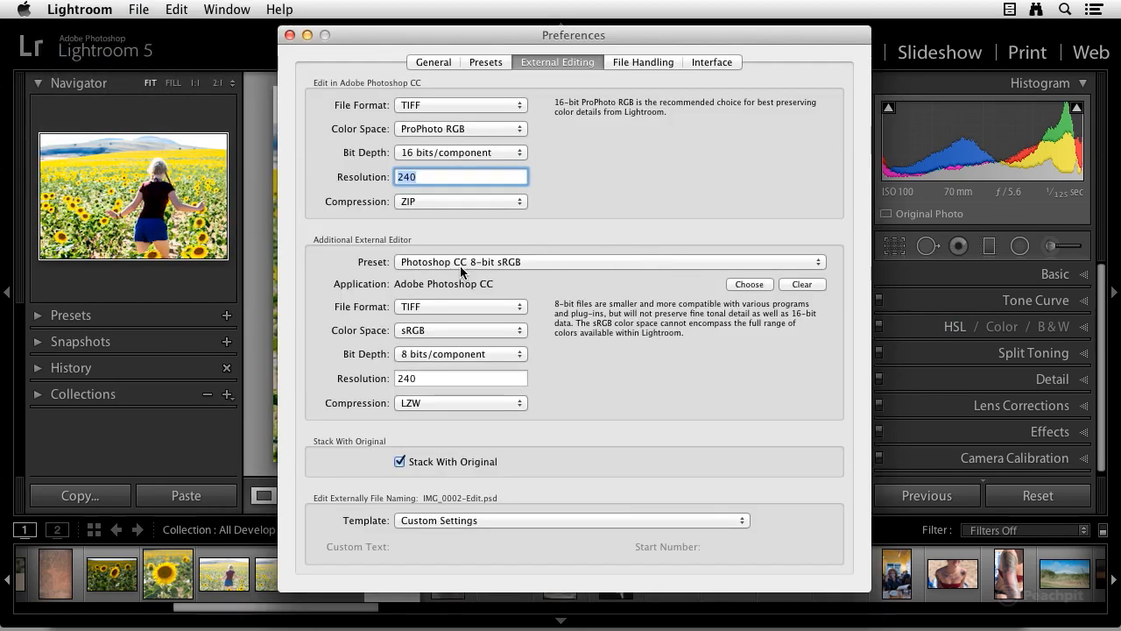
click(750, 284)
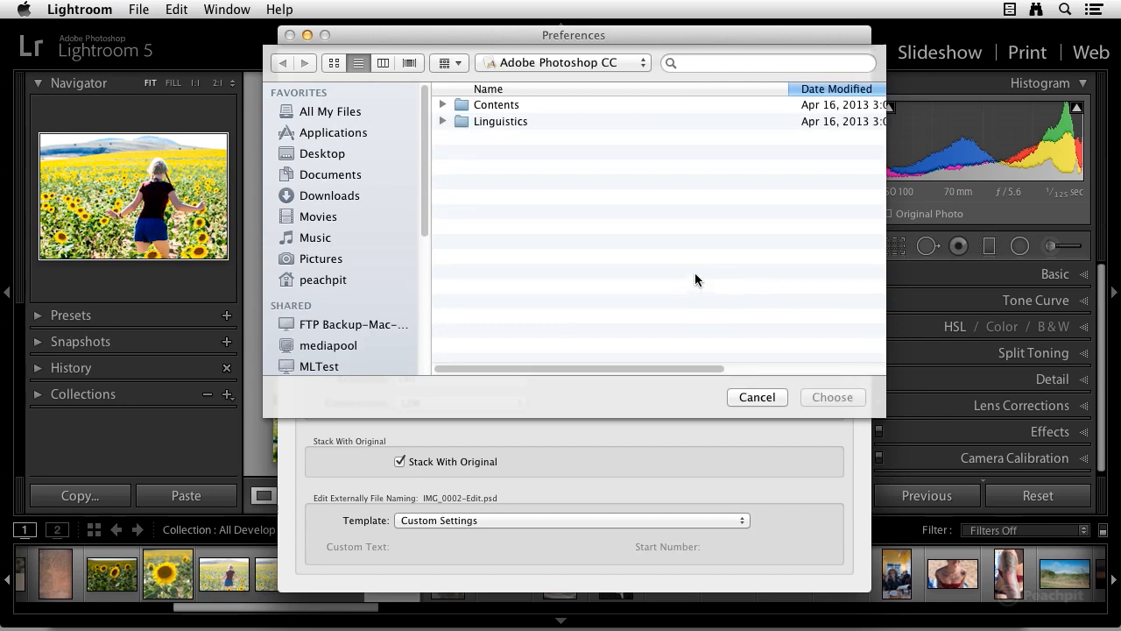
click(770, 397)
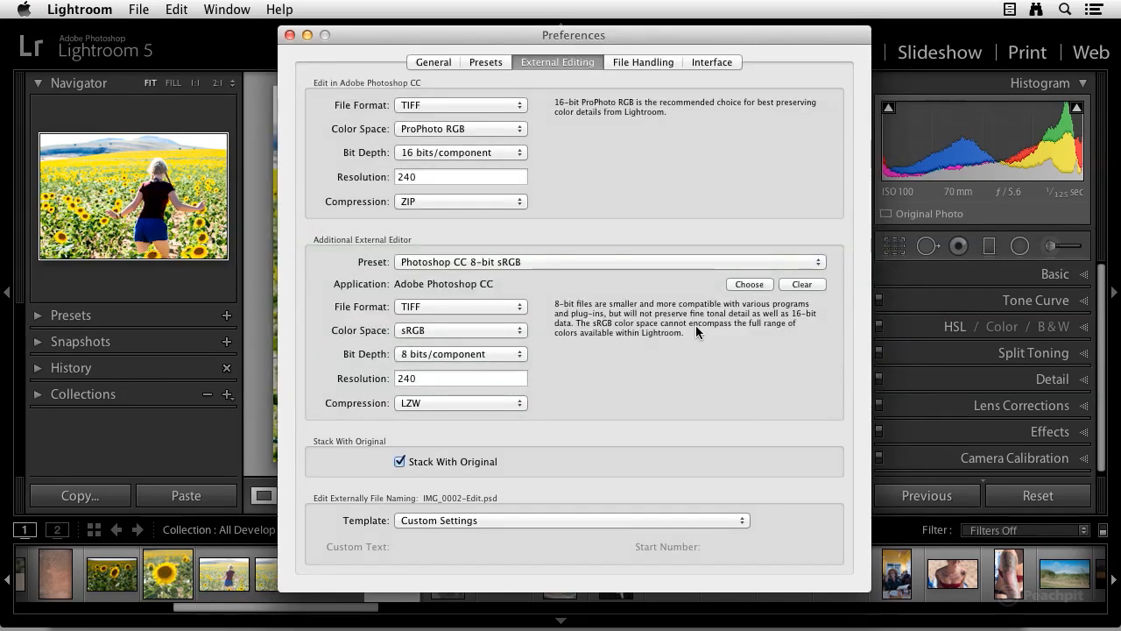
- Review the naming templates for externally edited files and choose Custom Settings
click(479, 519)
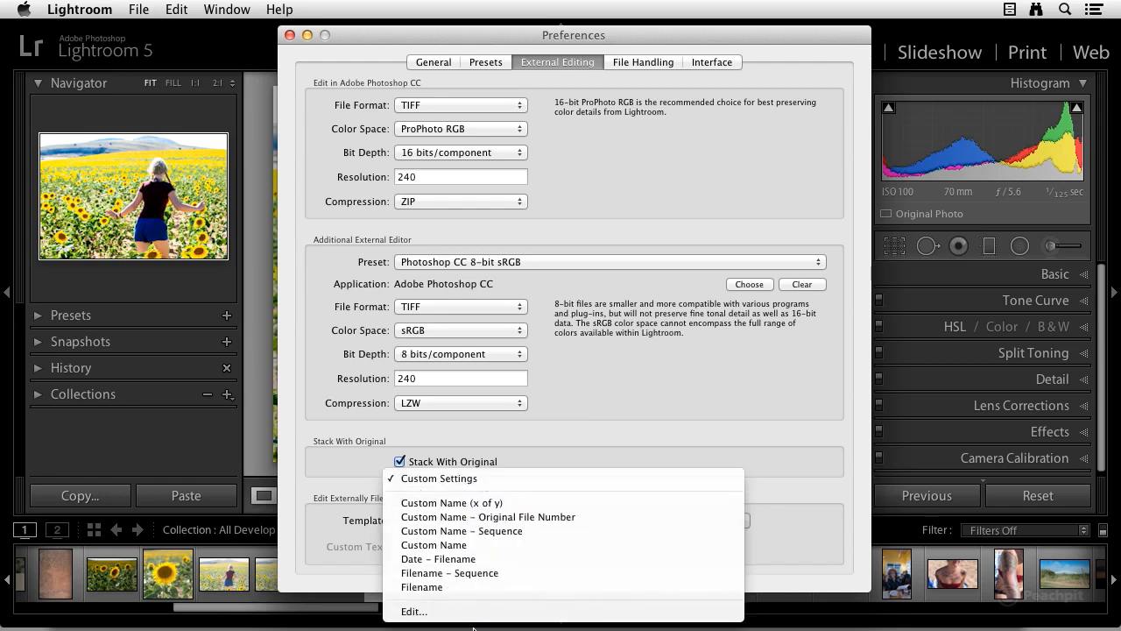
click(480, 484)
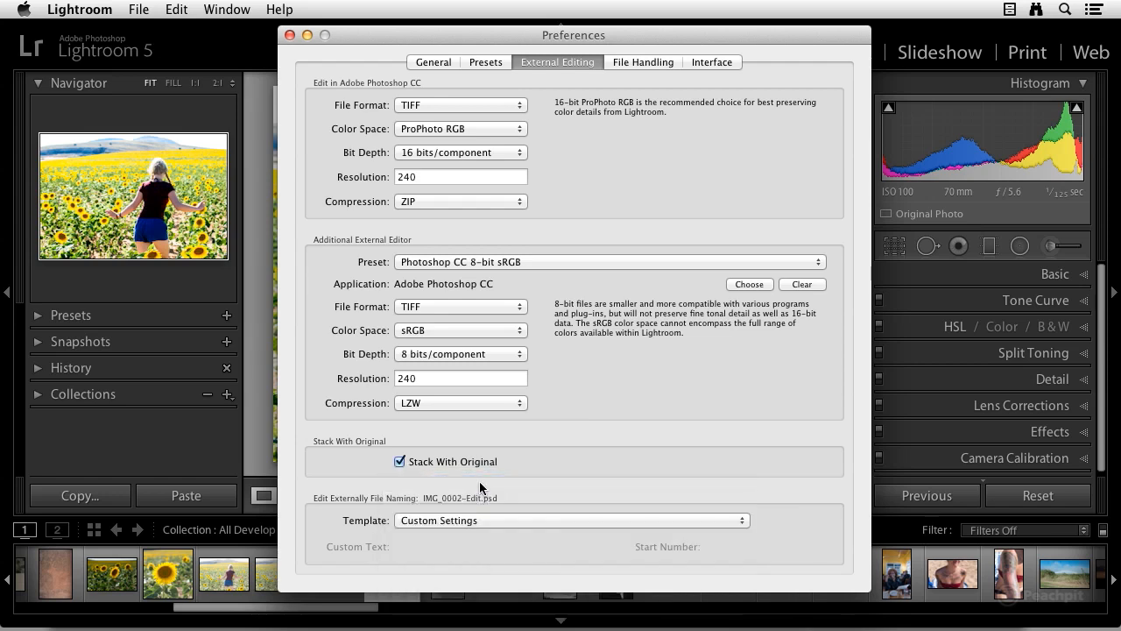